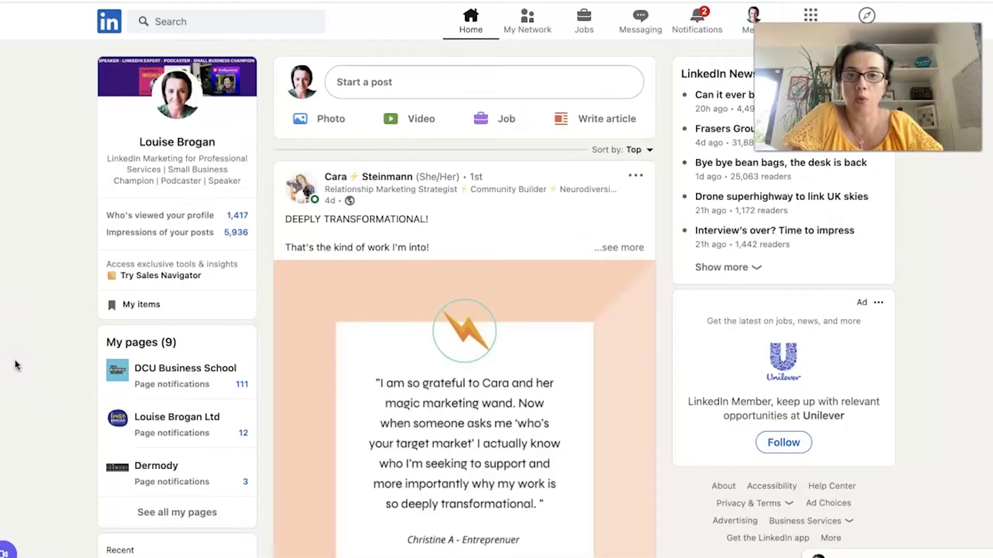
{"action": "scroll", "coordinate": [15, 366], "scroll_direction": "down", "scroll_amount": 2}
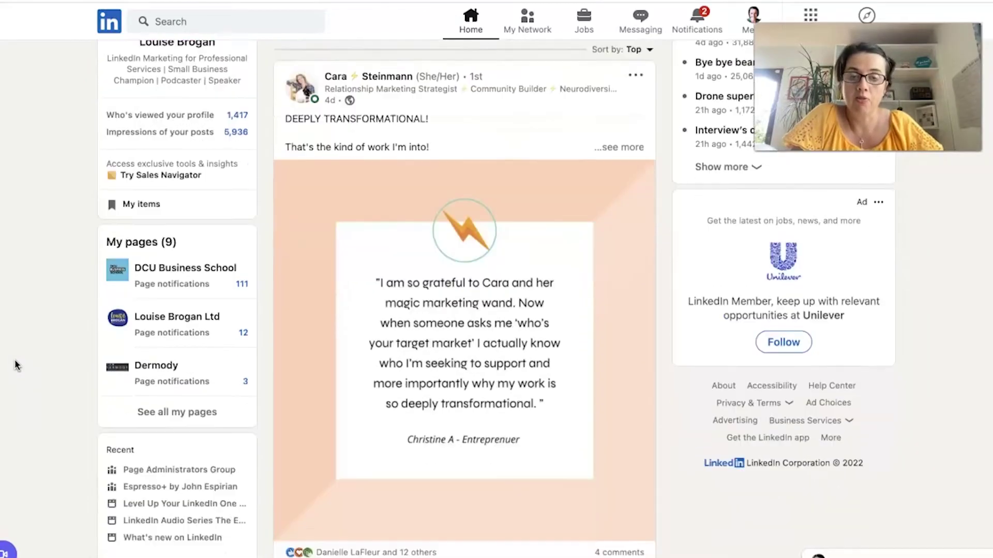
{"action": "scroll", "coordinate": [14, 365], "scroll_direction": "down", "scroll_amount": 1}
{"action": "scroll", "coordinate": [15, 365], "scroll_direction": "down", "scroll_amount": 2}
{"action": "scroll", "coordinate": [15, 365], "scroll_direction": "down", "scroll_amount": 2}
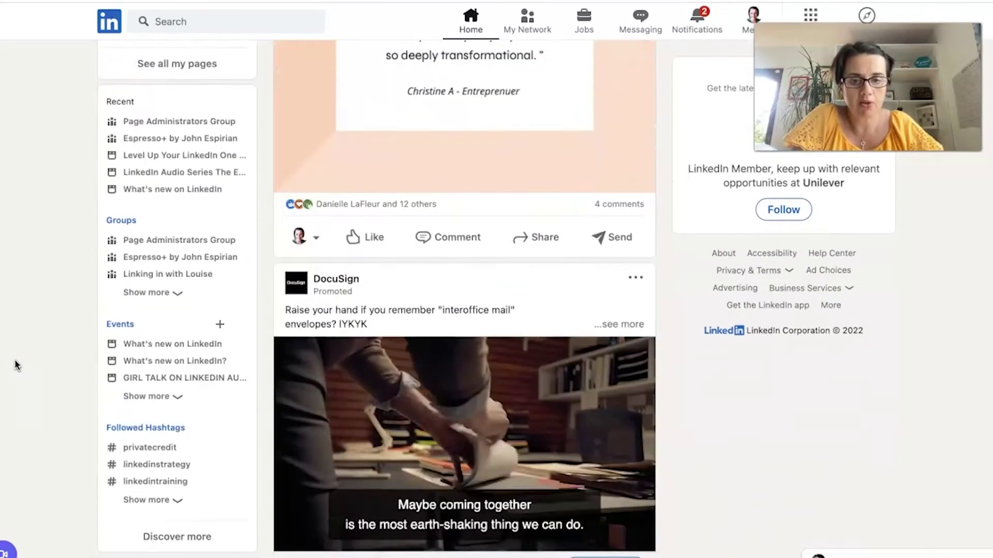
{"action": "scroll", "coordinate": [14, 365], "scroll_direction": "down", "scroll_amount": 1}
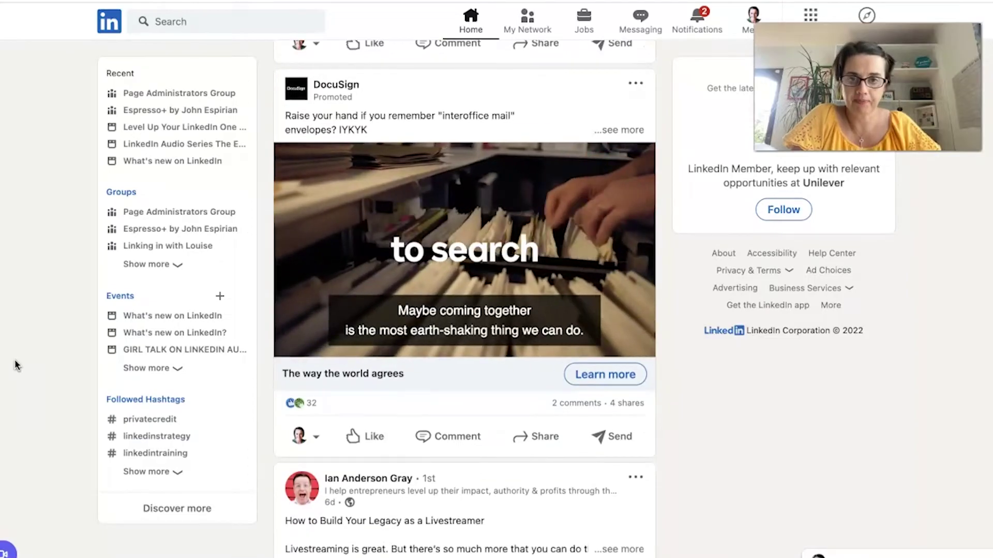
{"action": "scroll", "coordinate": [15, 365], "scroll_direction": "down", "scroll_amount": 1}
{"action": "scroll", "coordinate": [15, 366], "scroll_direction": "down", "scroll_amount": 1}
{"action": "scroll", "coordinate": [14, 366], "scroll_direction": "down", "scroll_amount": 2}
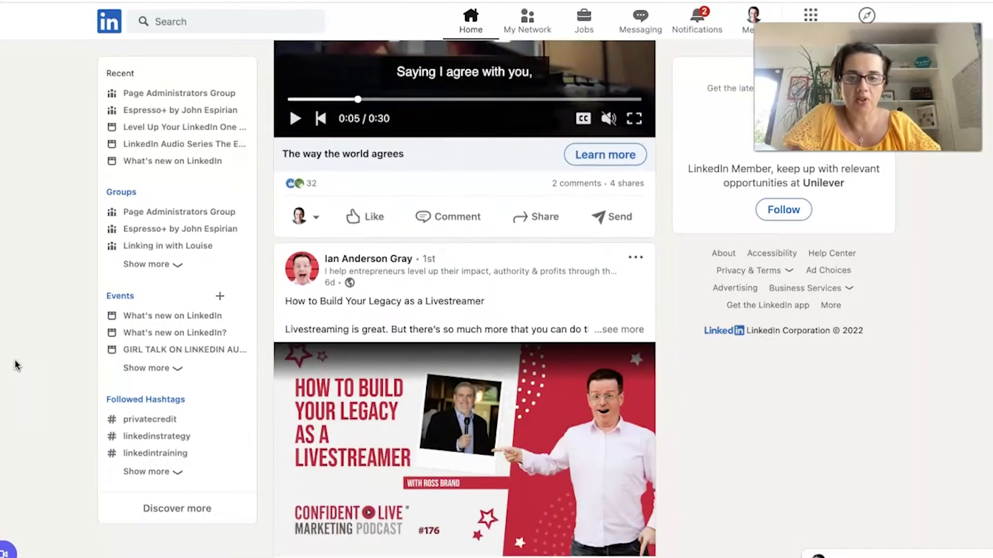
{"action": "scroll", "coordinate": [15, 366], "scroll_direction": "down", "scroll_amount": 1}
{"action": "scroll", "coordinate": [15, 366], "scroll_direction": "down", "scroll_amount": 1}
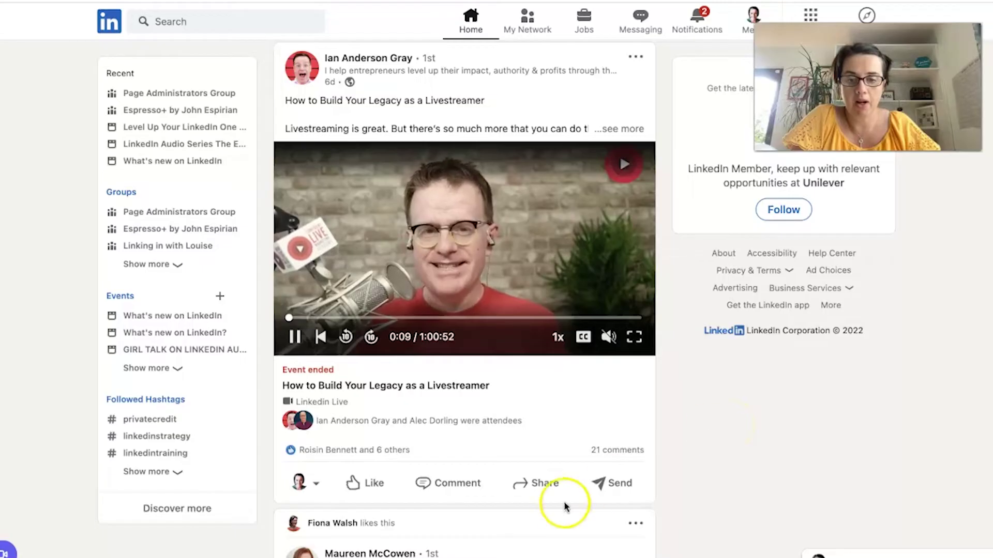
Open a 'Share with your thoughts' post quoting the 'How to Build Your Legacy as a Livestreamer' post.
{"action": "left_click", "coordinate": [545, 487]}
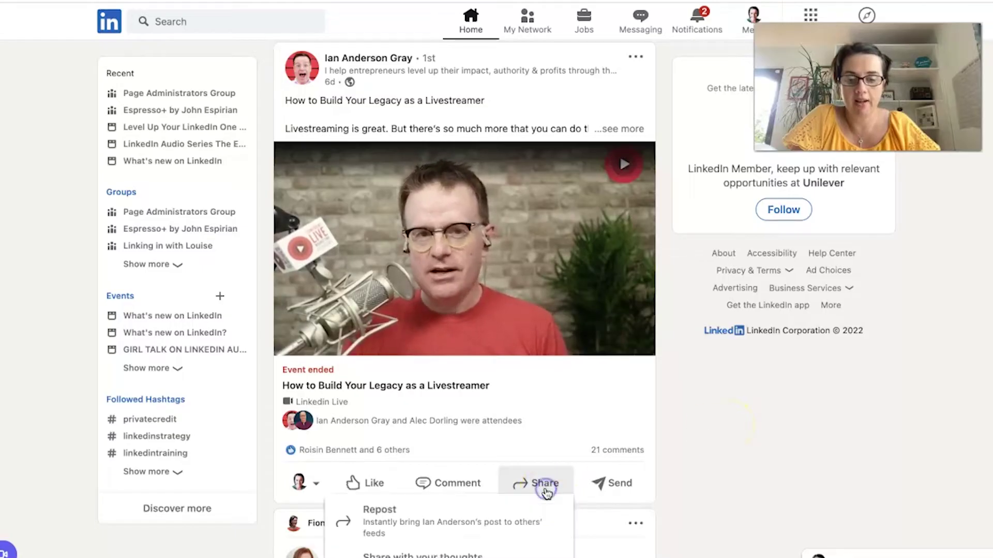
{"action": "scroll", "coordinate": [547, 494], "scroll_direction": "down", "scroll_amount": 1}
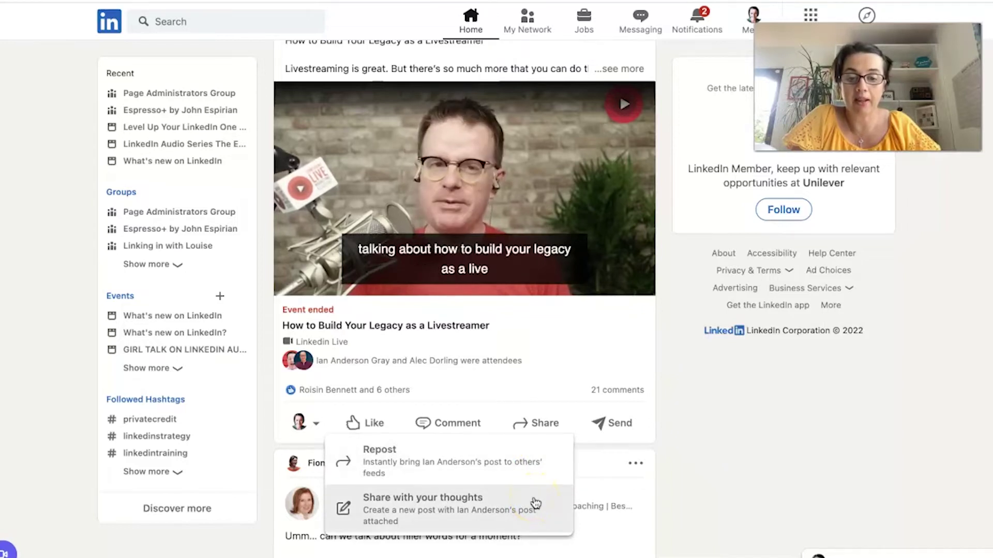
{"action": "left_click", "coordinate": [534, 504]}
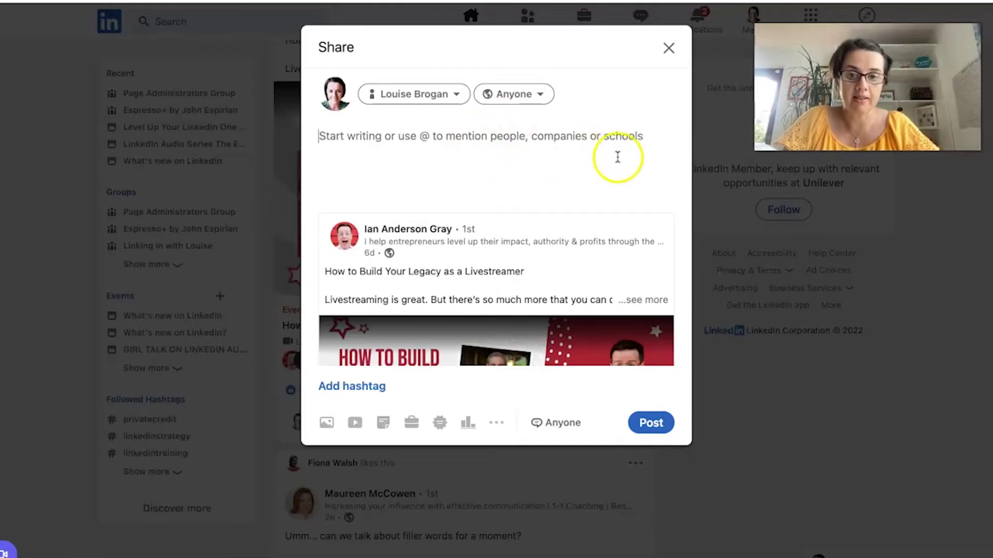
Discard the empty share draft and reopen the livestream post's Share options.
{"action": "left_click", "coordinate": [669, 49]}
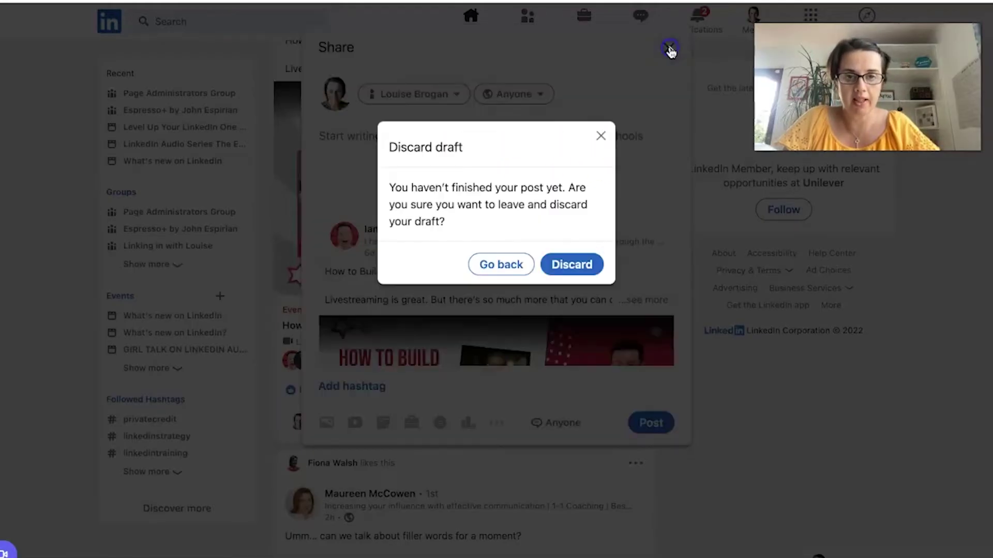
{"action": "left_click", "coordinate": [571, 265]}
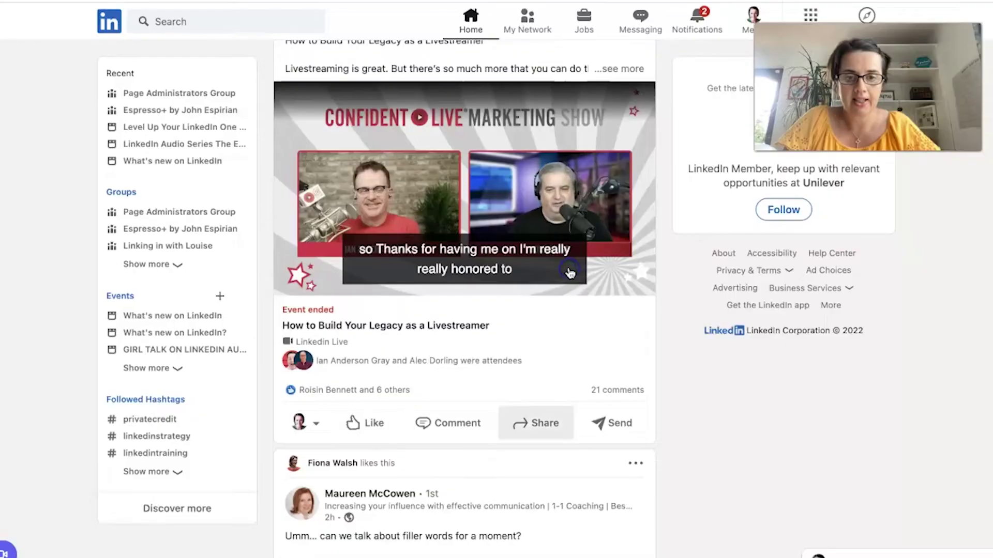
{"action": "left_click", "coordinate": [531, 420]}
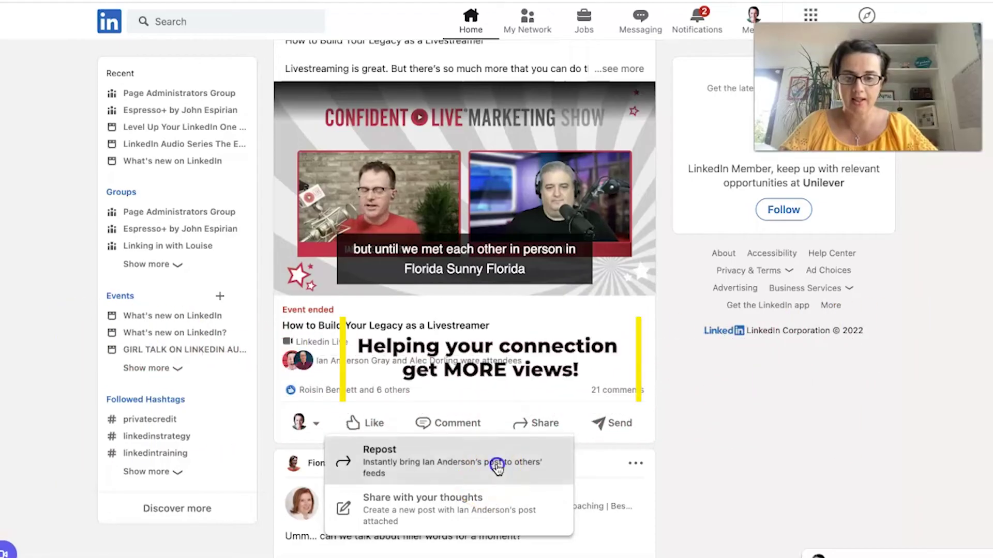
Repost the livestream post instantly, view it from the 'Post successful' toast, then go Home.
{"action": "left_click", "coordinate": [497, 468]}
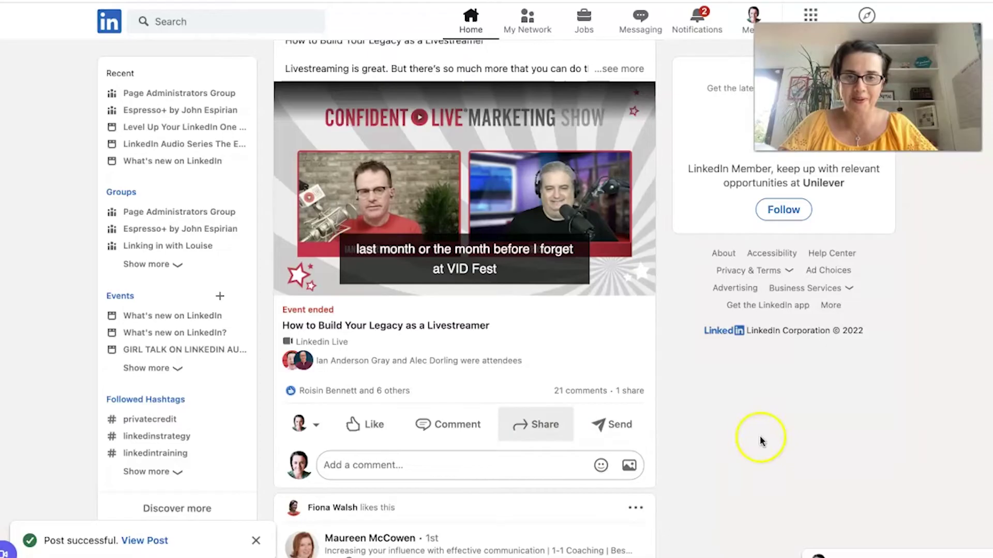
{"action": "left_click", "coordinate": [150, 542]}
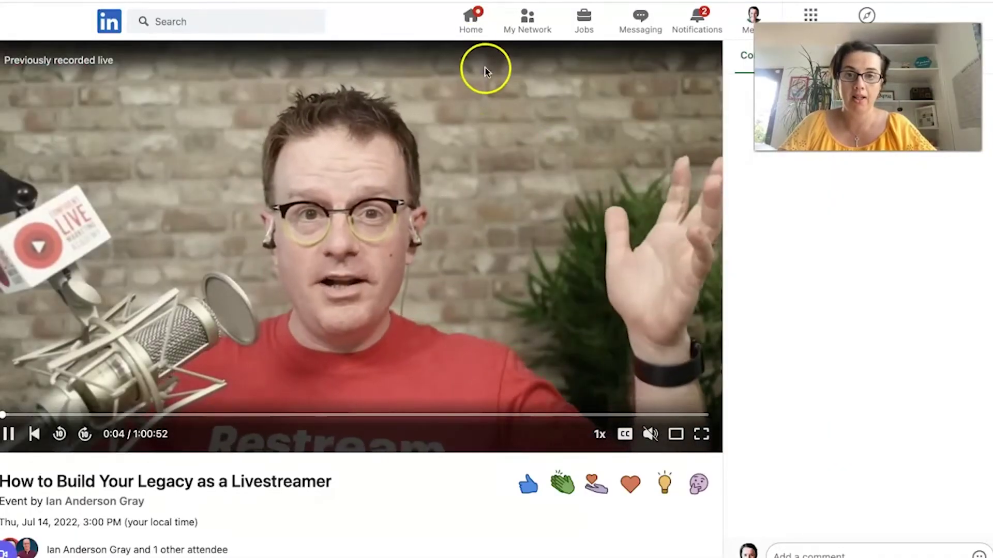
{"action": "left_click", "coordinate": [472, 27]}
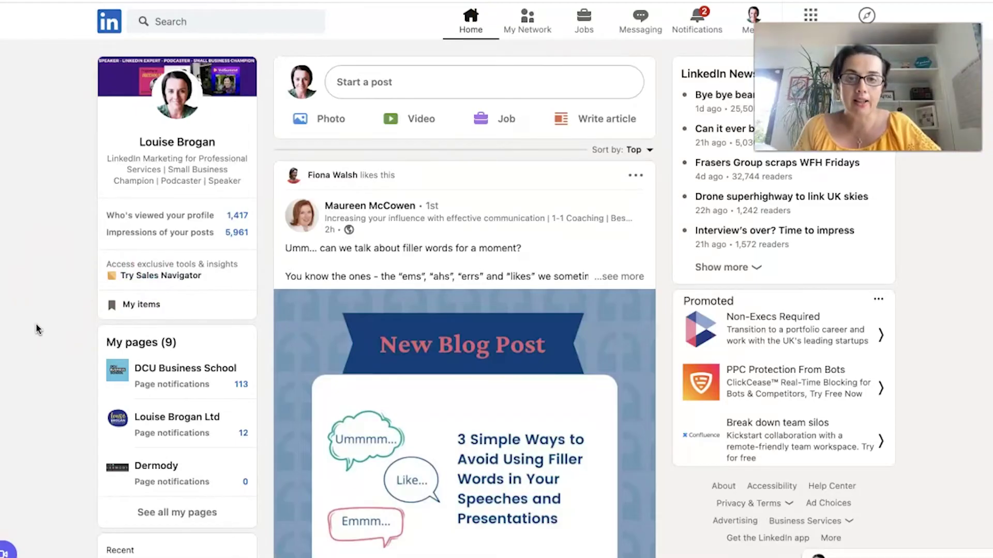
Move down the home feed to the reposted 'Centre of Influence on LinkedIn' post.
{"action": "left_click", "coordinate": [18, 220]}
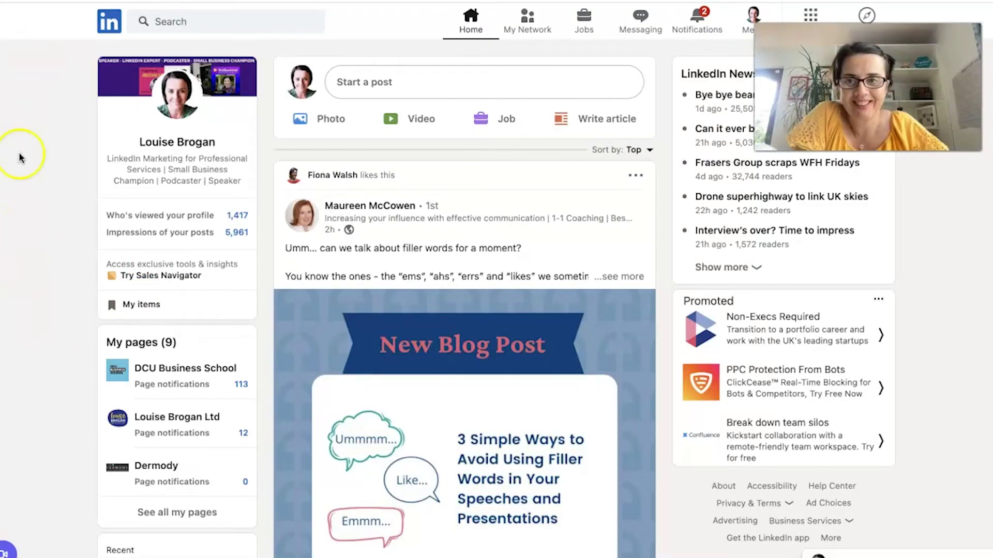
{"action": "scroll", "coordinate": [21, 157], "scroll_direction": "down", "scroll_amount": 5}
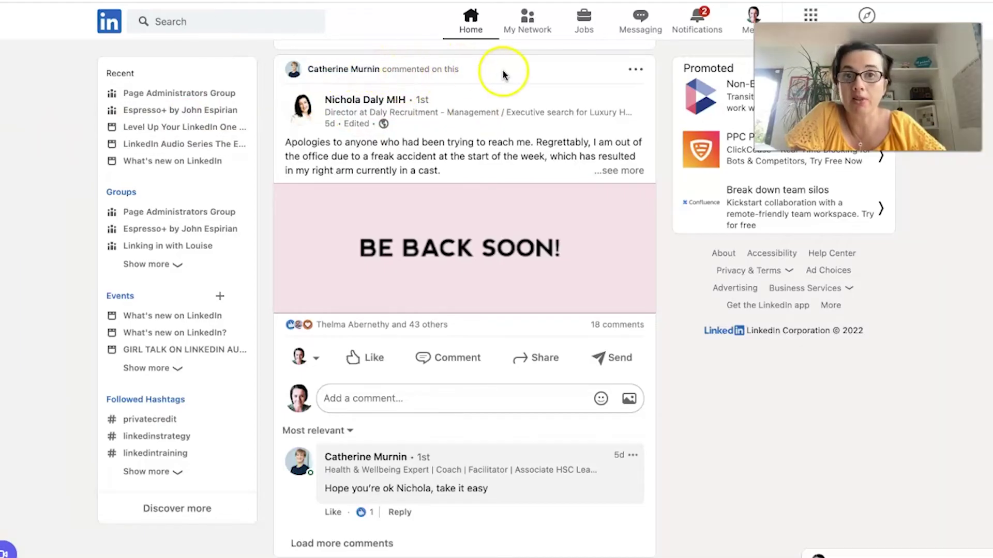
{"action": "scroll", "coordinate": [500, 186], "scroll_direction": "down", "scroll_amount": 1}
{"action": "scroll", "coordinate": [499, 187], "scroll_direction": "down", "scroll_amount": 2}
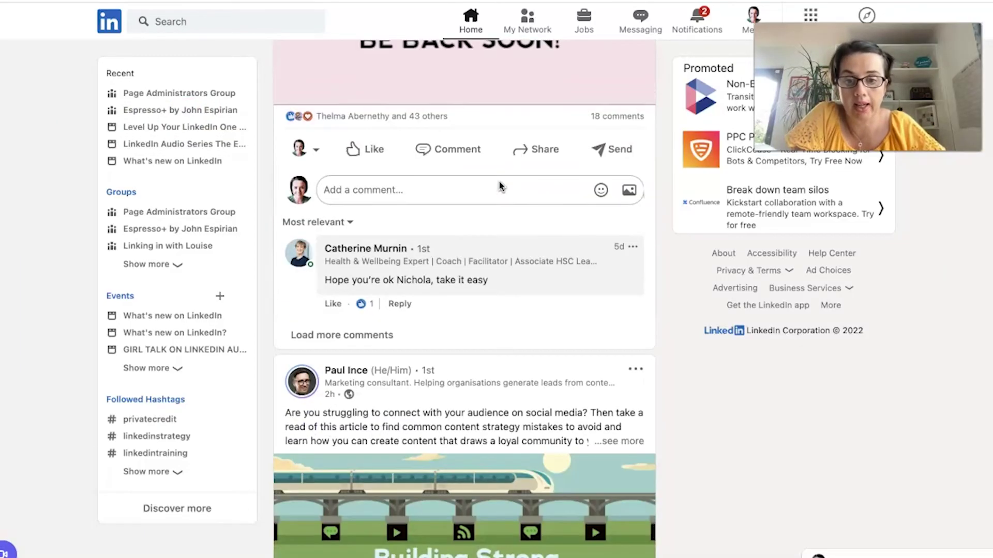
{"action": "scroll", "coordinate": [500, 186], "scroll_direction": "down", "scroll_amount": 2}
{"action": "scroll", "coordinate": [499, 186], "scroll_direction": "down", "scroll_amount": 1}
{"action": "scroll", "coordinate": [500, 186], "scroll_direction": "down", "scroll_amount": 2}
{"action": "scroll", "coordinate": [500, 162], "scroll_direction": "down", "scroll_amount": 3}
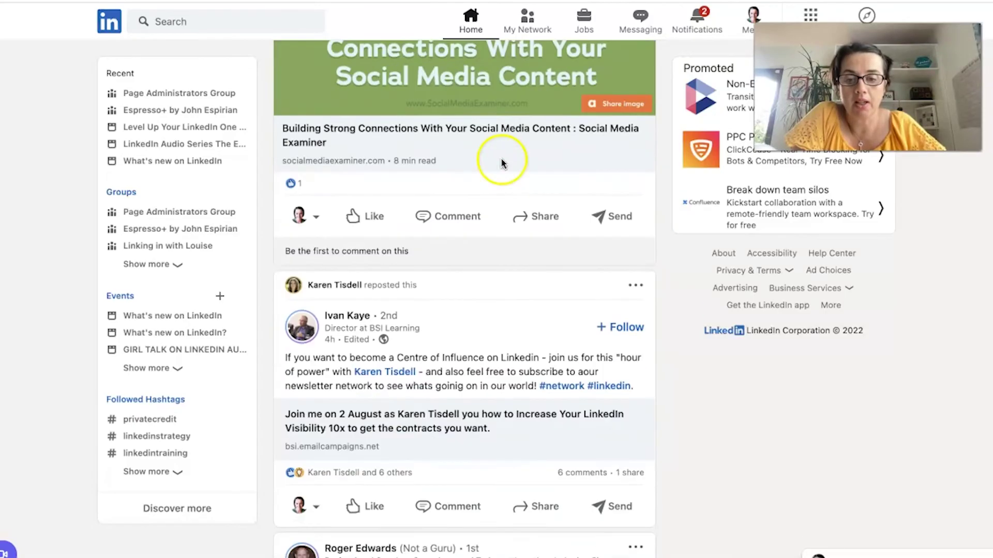
{"action": "scroll", "coordinate": [493, 280], "scroll_direction": "down", "scroll_amount": 1}
{"action": "scroll", "coordinate": [494, 279], "scroll_direction": "down", "scroll_amount": 1}
{"action": "scroll", "coordinate": [491, 279], "scroll_direction": "down", "scroll_amount": 1}
{"action": "scroll", "coordinate": [492, 282], "scroll_direction": "down", "scroll_amount": 1}
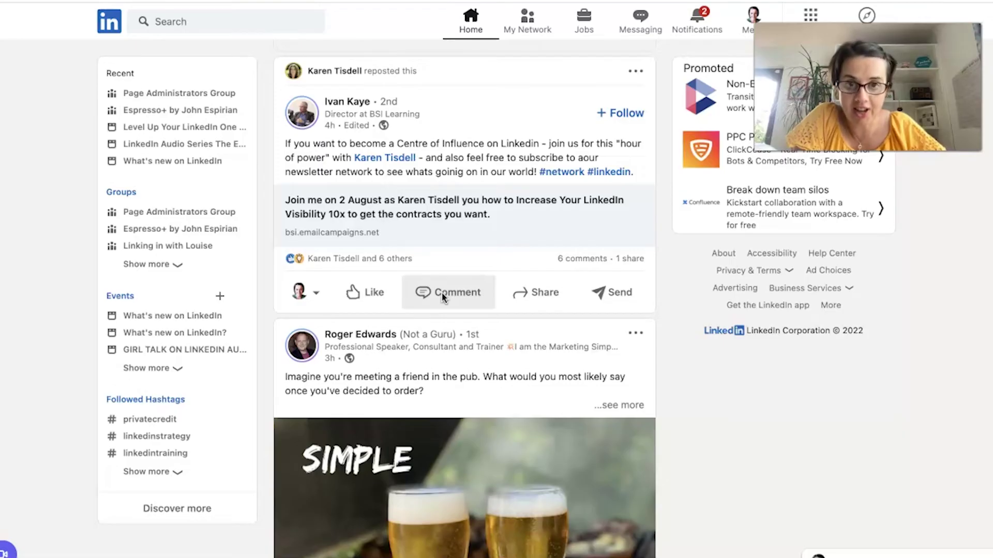
{"action": "scroll", "coordinate": [441, 293], "scroll_direction": "up", "scroll_amount": 2}
{"action": "scroll", "coordinate": [441, 293], "scroll_direction": "up", "scroll_amount": 5}
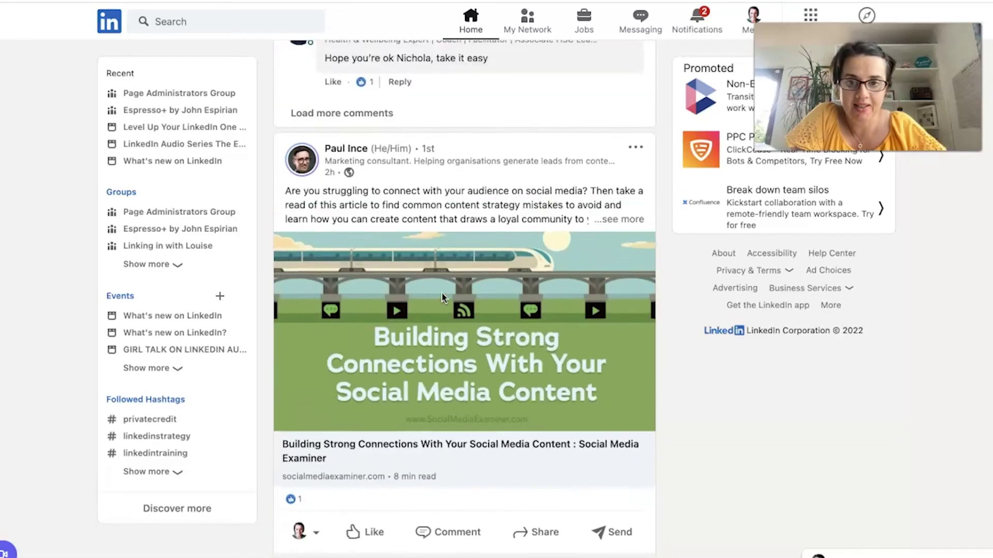
{"action": "scroll", "coordinate": [441, 292], "scroll_direction": "up", "scroll_amount": 5}
{"action": "scroll", "coordinate": [442, 297], "scroll_direction": "up", "scroll_amount": 3}
{"action": "scroll", "coordinate": [442, 297], "scroll_direction": "up", "scroll_amount": 2}
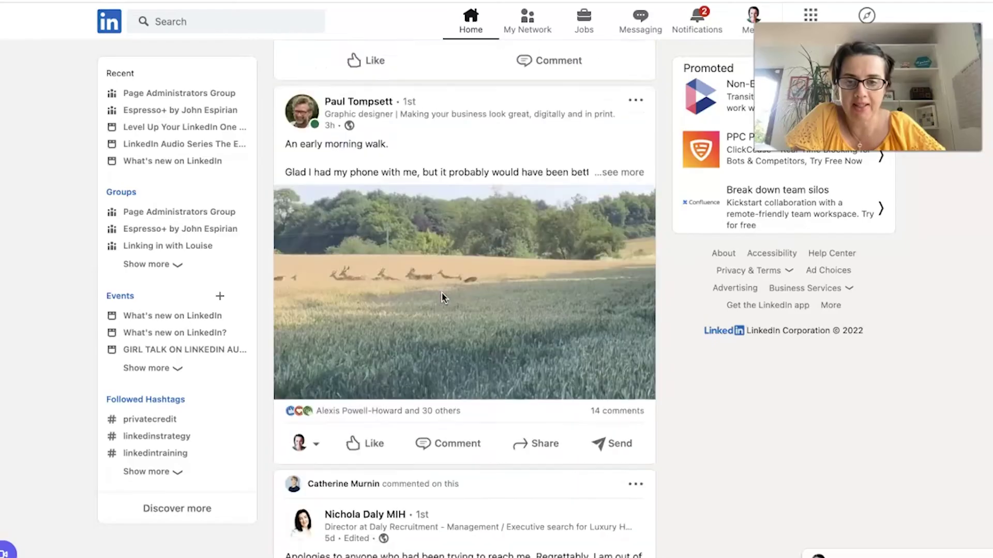
{"action": "scroll", "coordinate": [442, 297], "scroll_direction": "up", "scroll_amount": 1}
{"action": "scroll", "coordinate": [442, 297], "scroll_direction": "up", "scroll_amount": 1}
{"action": "scroll", "coordinate": [442, 297], "scroll_direction": "up", "scroll_amount": 2}
{"action": "scroll", "coordinate": [442, 297], "scroll_direction": "up", "scroll_amount": 3}
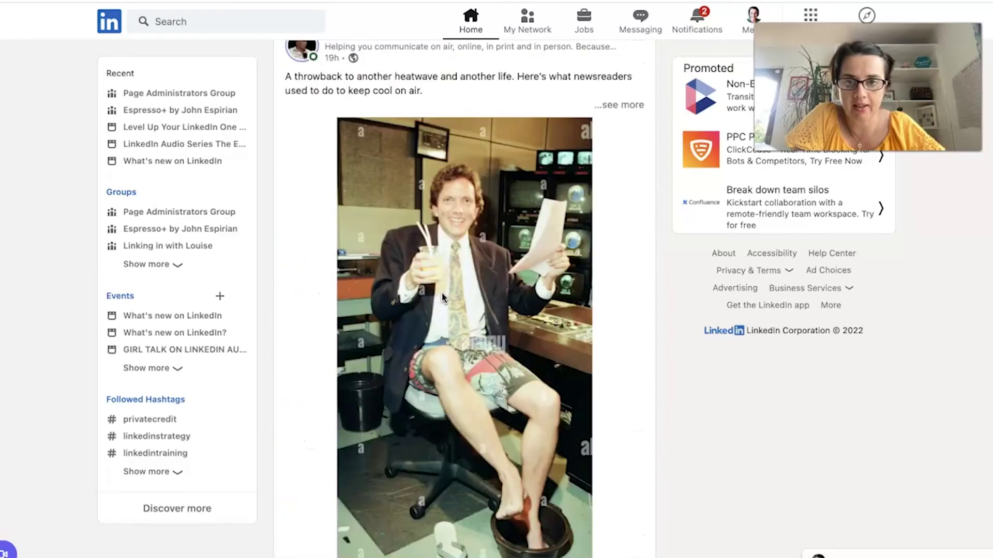
{"action": "scroll", "coordinate": [443, 297], "scroll_direction": "up", "scroll_amount": 3}
{"action": "scroll", "coordinate": [442, 297], "scroll_direction": "up", "scroll_amount": 1}
{"action": "scroll", "coordinate": [443, 297], "scroll_direction": "up", "scroll_amount": 3}
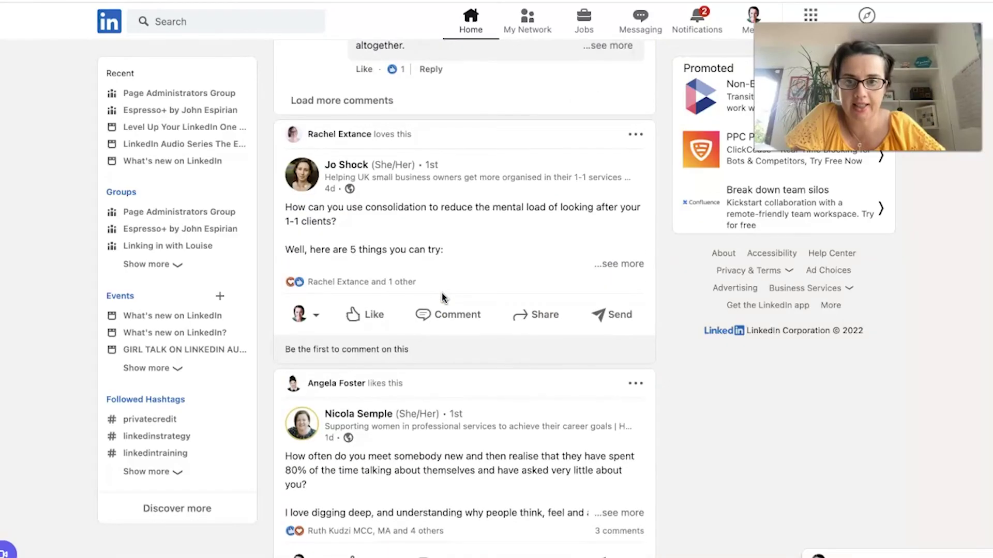
{"action": "scroll", "coordinate": [442, 296], "scroll_direction": "up", "scroll_amount": 3}
{"action": "scroll", "coordinate": [443, 297], "scroll_direction": "up", "scroll_amount": 1}
{"action": "scroll", "coordinate": [442, 297], "scroll_direction": "up", "scroll_amount": 2}
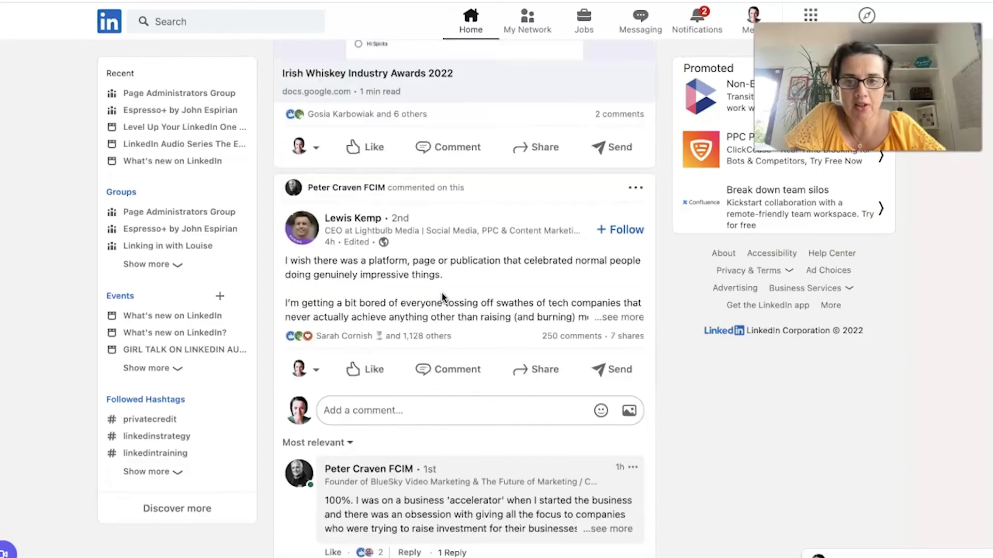
{"action": "scroll", "coordinate": [442, 297], "scroll_direction": "up", "scroll_amount": 1}
{"action": "scroll", "coordinate": [442, 296], "scroll_direction": "up", "scroll_amount": 3}
{"action": "scroll", "coordinate": [442, 298], "scroll_direction": "up", "scroll_amount": 1}
{"action": "scroll", "coordinate": [442, 298], "scroll_direction": "up", "scroll_amount": 3}
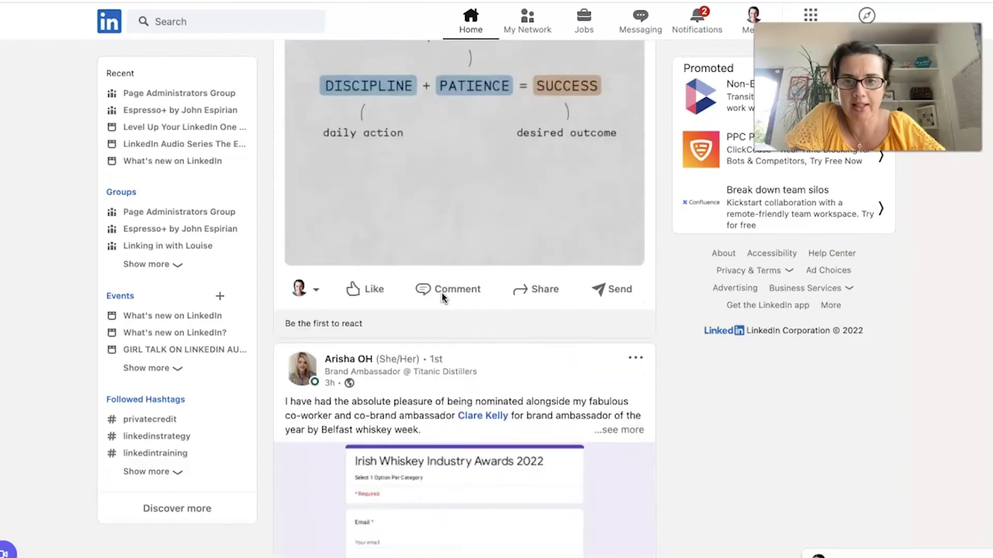
{"action": "scroll", "coordinate": [442, 296], "scroll_direction": "up", "scroll_amount": 1}
{"action": "scroll", "coordinate": [443, 298], "scroll_direction": "up", "scroll_amount": 3}
{"action": "scroll", "coordinate": [442, 297], "scroll_direction": "up", "scroll_amount": 1}
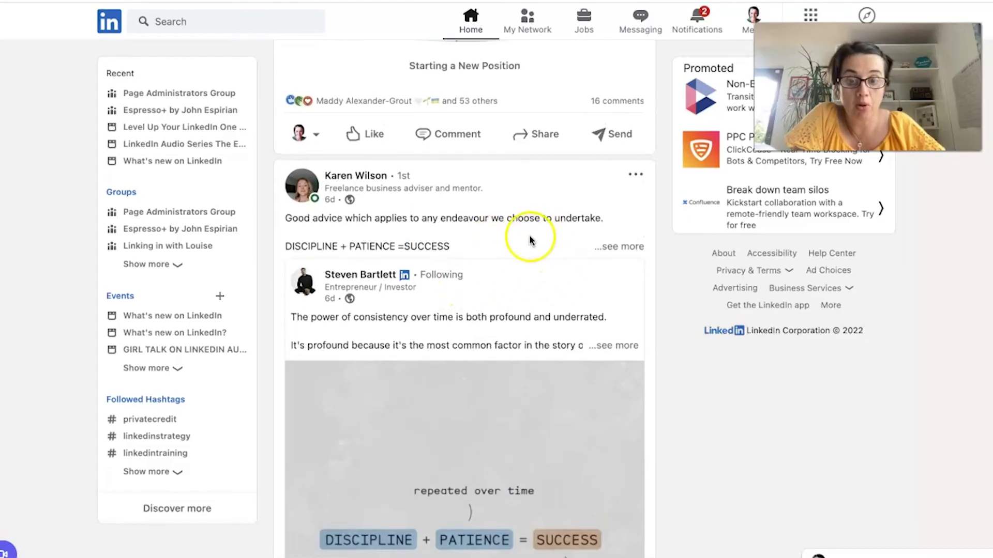
{"action": "scroll", "coordinate": [541, 241], "scroll_direction": "down", "scroll_amount": 2}
{"action": "scroll", "coordinate": [532, 241], "scroll_direction": "down", "scroll_amount": 1}
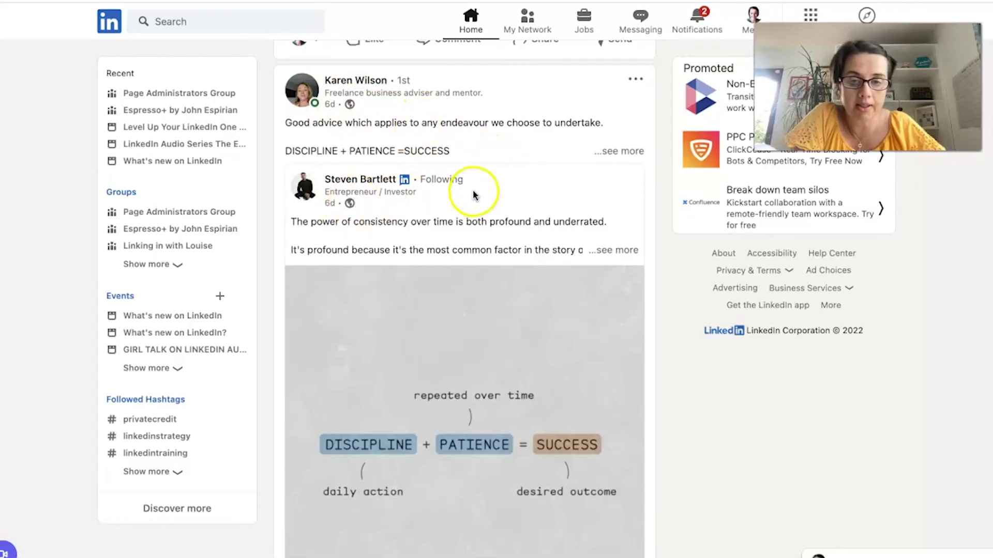
{"action": "scroll", "coordinate": [472, 186], "scroll_direction": "down", "scroll_amount": 5}
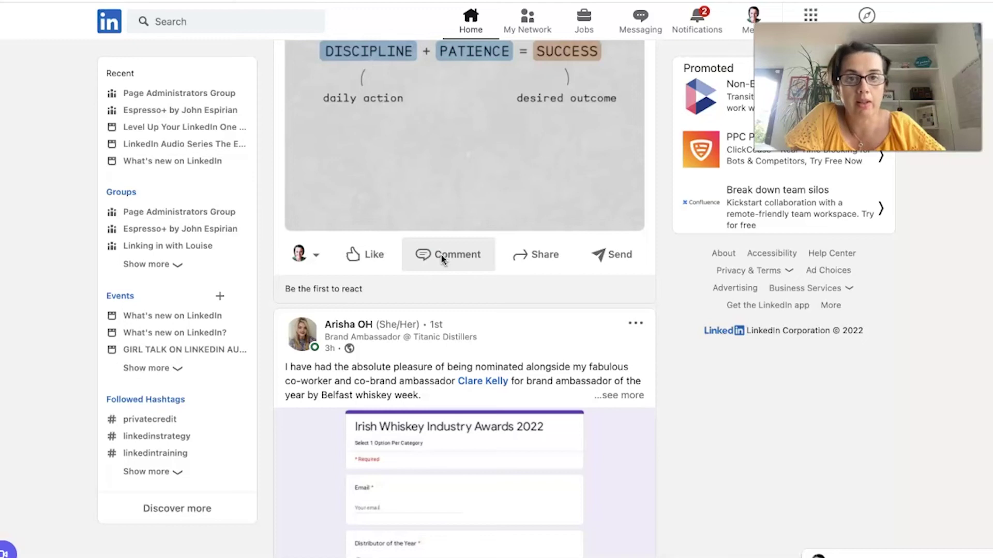
{"action": "scroll", "coordinate": [442, 255], "scroll_direction": "down", "scroll_amount": 2}
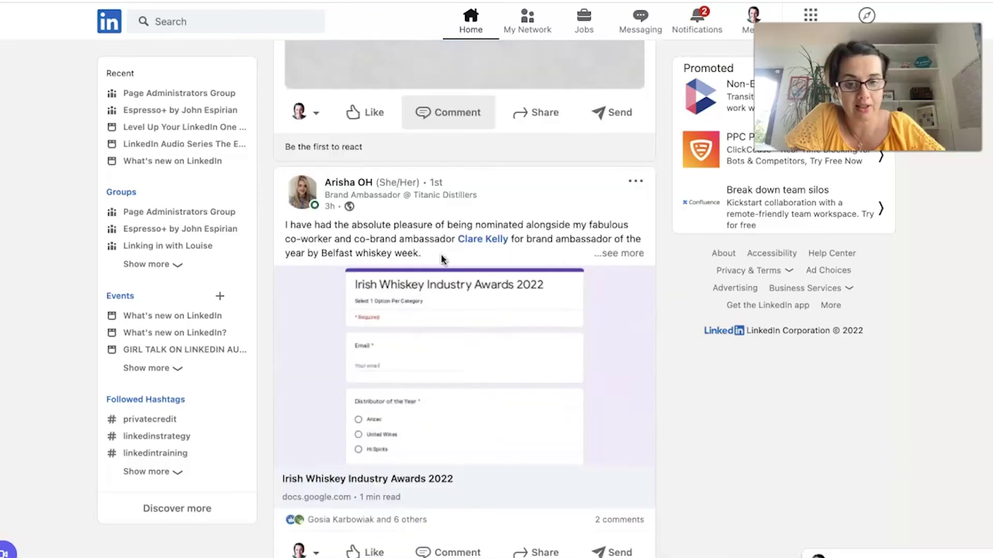
{"action": "scroll", "coordinate": [442, 255], "scroll_direction": "down", "scroll_amount": 5}
{"action": "scroll", "coordinate": [443, 250], "scroll_direction": "down", "scroll_amount": 5}
{"action": "scroll", "coordinate": [444, 235], "scroll_direction": "down", "scroll_amount": 3}
{"action": "scroll", "coordinate": [444, 235], "scroll_direction": "down", "scroll_amount": 5}
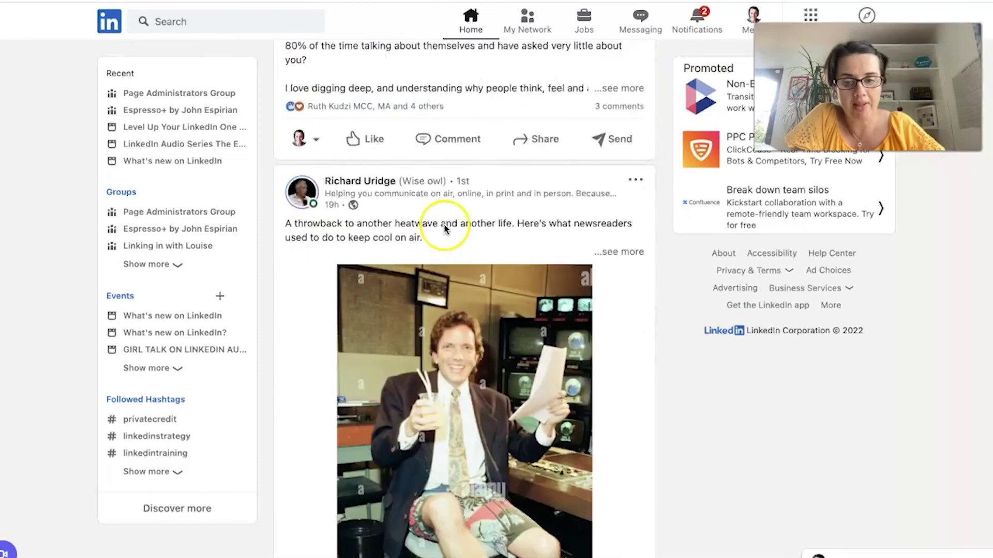
{"action": "scroll", "coordinate": [447, 232], "scroll_direction": "down", "scroll_amount": 5}
{"action": "scroll", "coordinate": [444, 230], "scroll_direction": "down", "scroll_amount": 5}
{"action": "scroll", "coordinate": [444, 229], "scroll_direction": "down", "scroll_amount": 3}
{"action": "scroll", "coordinate": [445, 229], "scroll_direction": "down", "scroll_amount": 3}
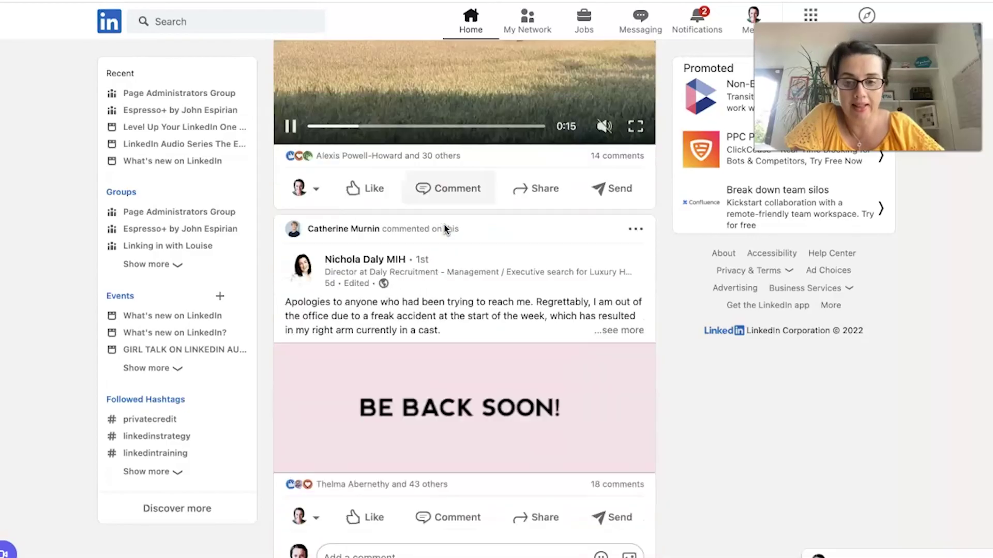
{"action": "scroll", "coordinate": [444, 229], "scroll_direction": "down", "scroll_amount": 2}
{"action": "scroll", "coordinate": [444, 229], "scroll_direction": "down", "scroll_amount": 4}
{"action": "scroll", "coordinate": [444, 229], "scroll_direction": "down", "scroll_amount": 1}
{"action": "scroll", "coordinate": [444, 229], "scroll_direction": "down", "scroll_amount": 2}
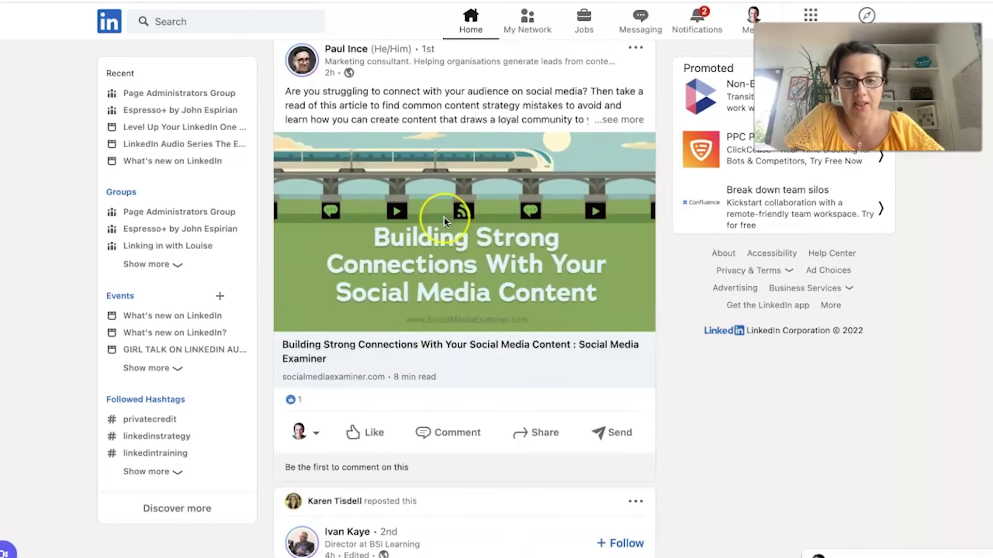
{"action": "scroll", "coordinate": [445, 221], "scroll_direction": "down", "scroll_amount": 3}
{"action": "scroll", "coordinate": [444, 218], "scroll_direction": "down", "scroll_amount": 2}
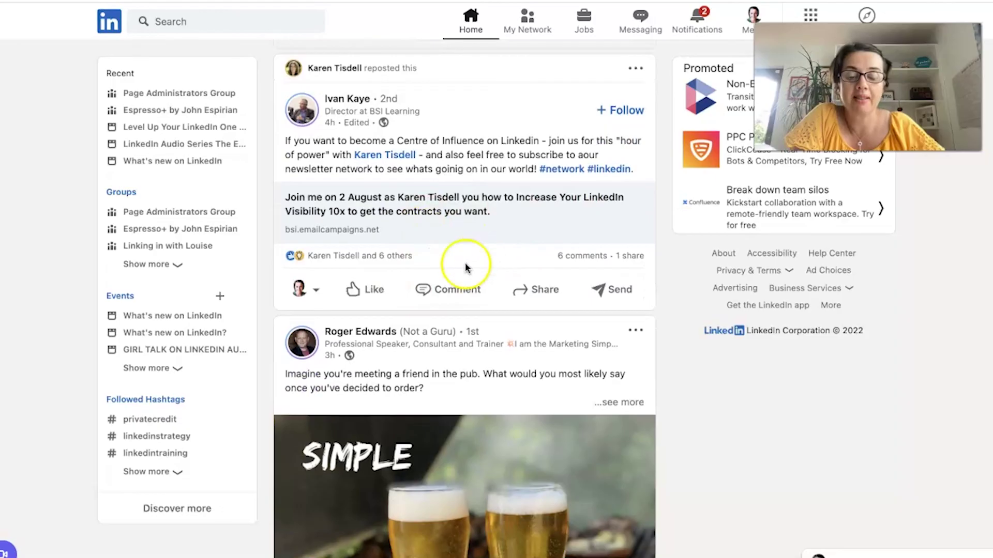